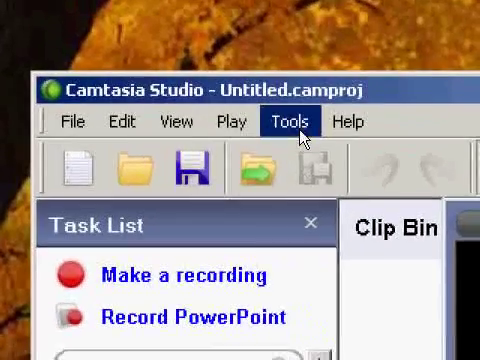
Launch Camtasia Recorder from Camtasia Studio's Tools menu.
click(300, 130)
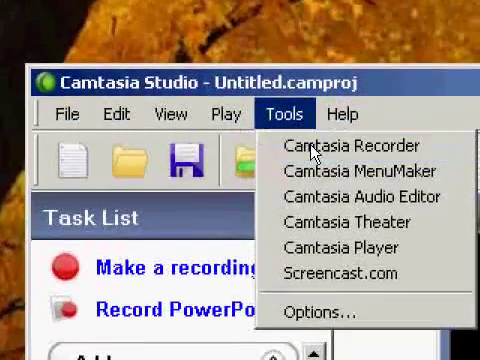
click(313, 150)
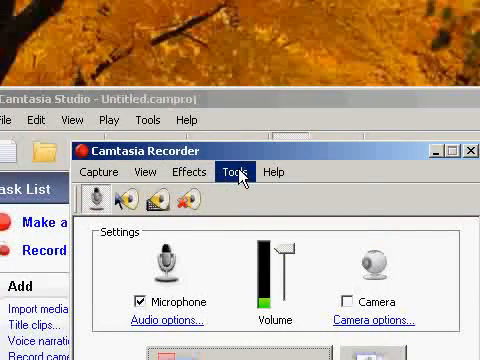
Bring up the recorder's Options dialog showing captures saved as .avi.
click(236, 172)
click(258, 304)
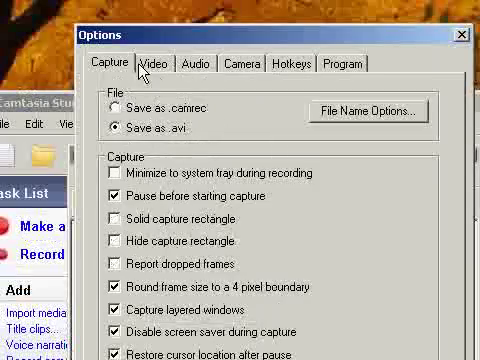
Review the Video settings with the manual frame rate of 10 frames/sec selected.
click(152, 64)
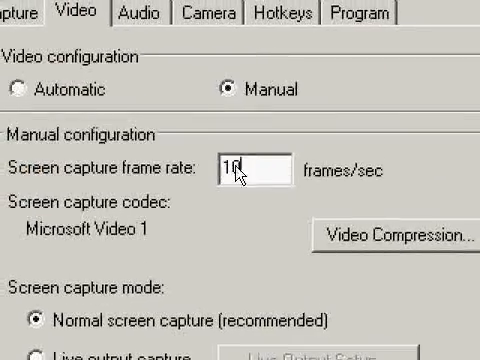
drag(255, 165, 225, 165)
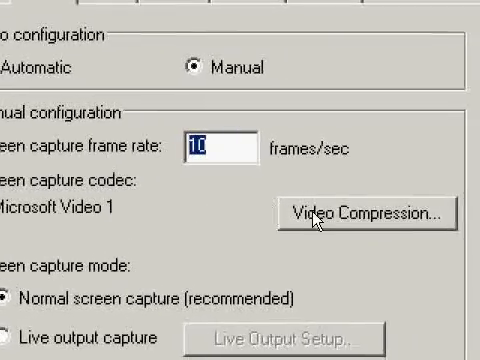
click(345, 215)
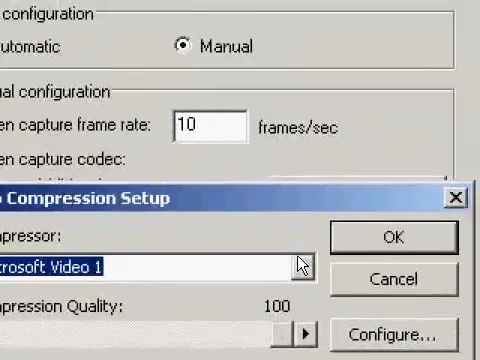
click(298, 287)
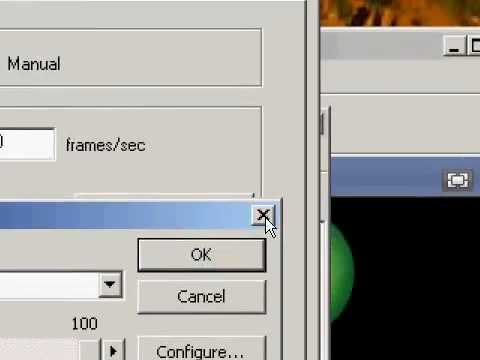
click(262, 214)
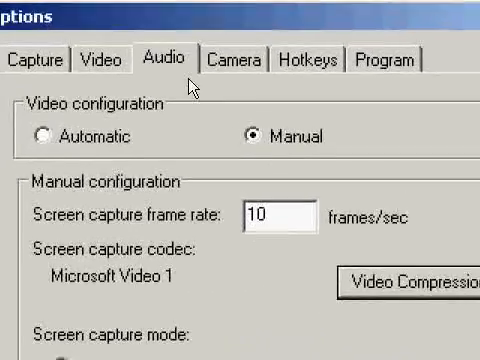
Choose USB Audio CODEC as the recording device in the Audio settings.
click(172, 66)
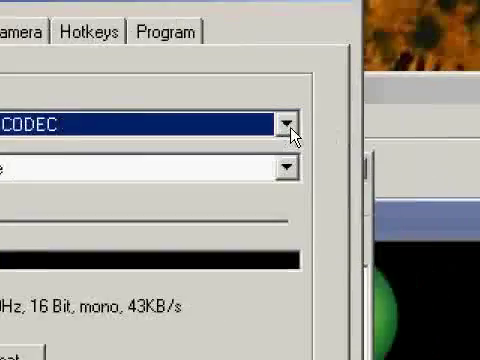
click(287, 124)
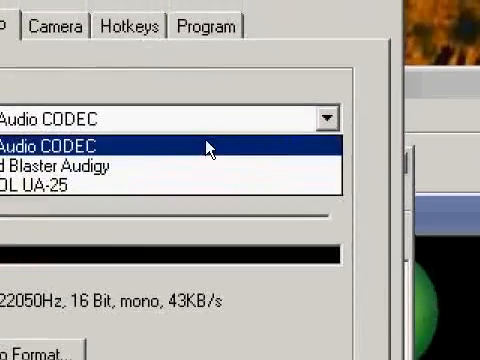
click(210, 147)
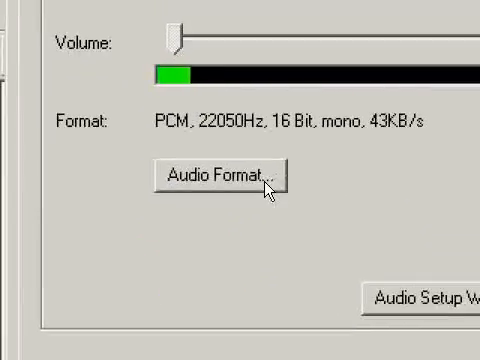
Set the audio format to PCM at 22.050 kHz, 16 Bit, Mono.
click(268, 186)
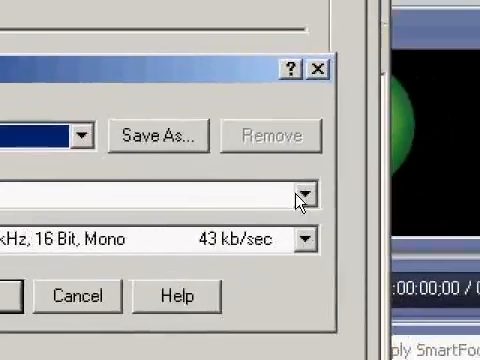
click(303, 196)
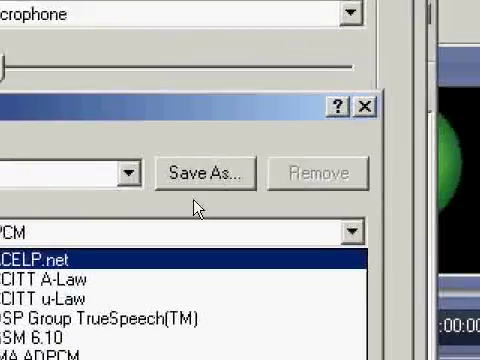
click(180, 288)
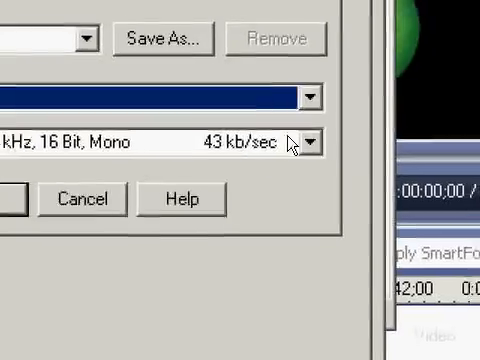
click(309, 142)
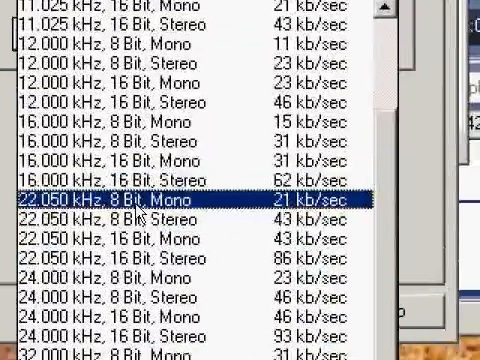
scroll(130, 235, down, 3)
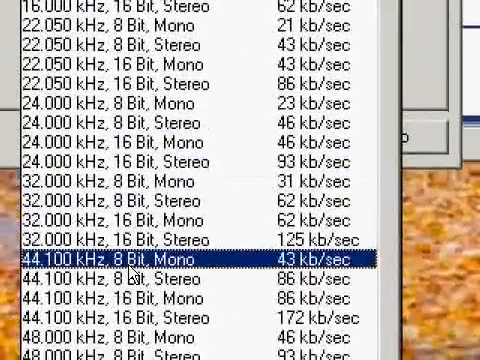
scroll(130, 272, down, 1)
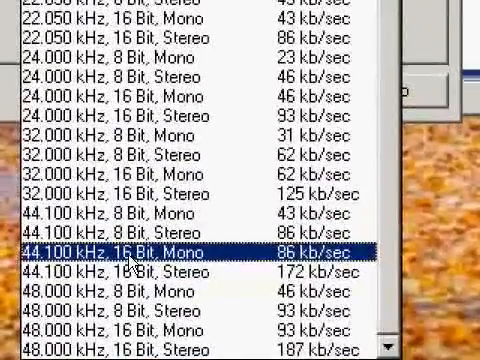
scroll(130, 262, up, 3)
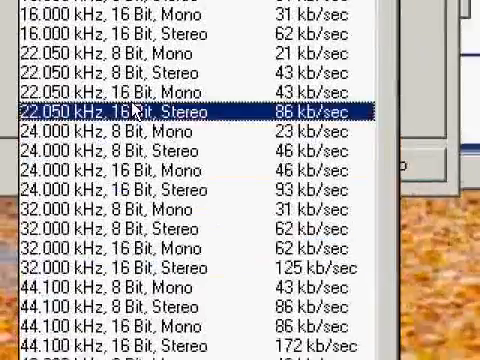
scroll(130, 180, up, 2)
scroll(130, 170, up, 1)
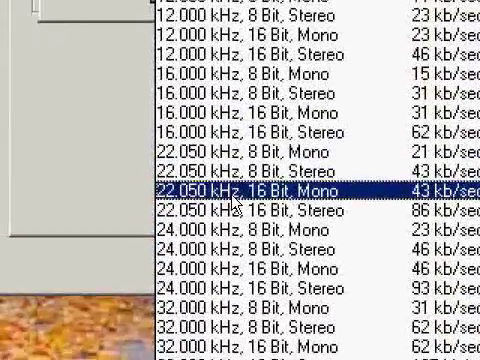
click(130, 190)
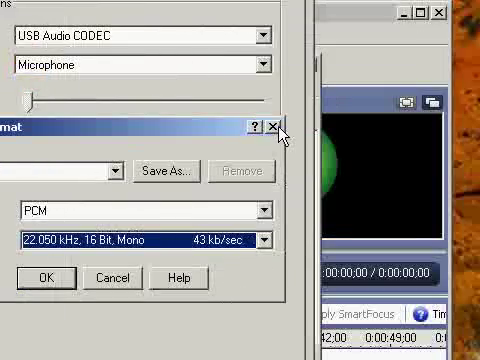
Confirm the audio format and close the Options dialog to return to the recorder window.
click(423, 126)
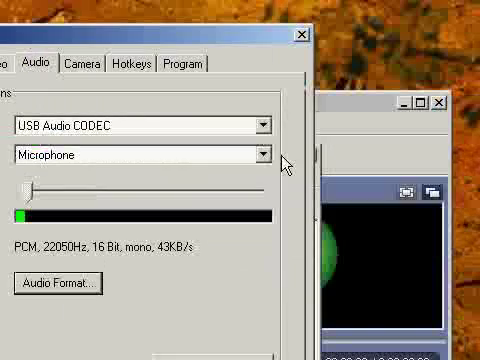
click(303, 38)
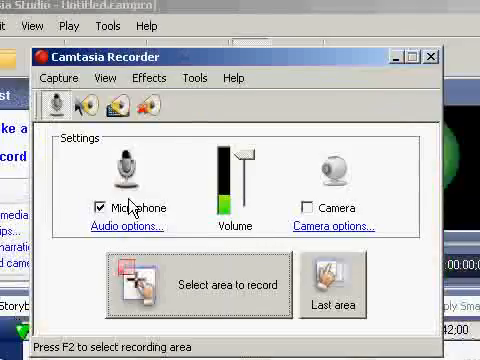